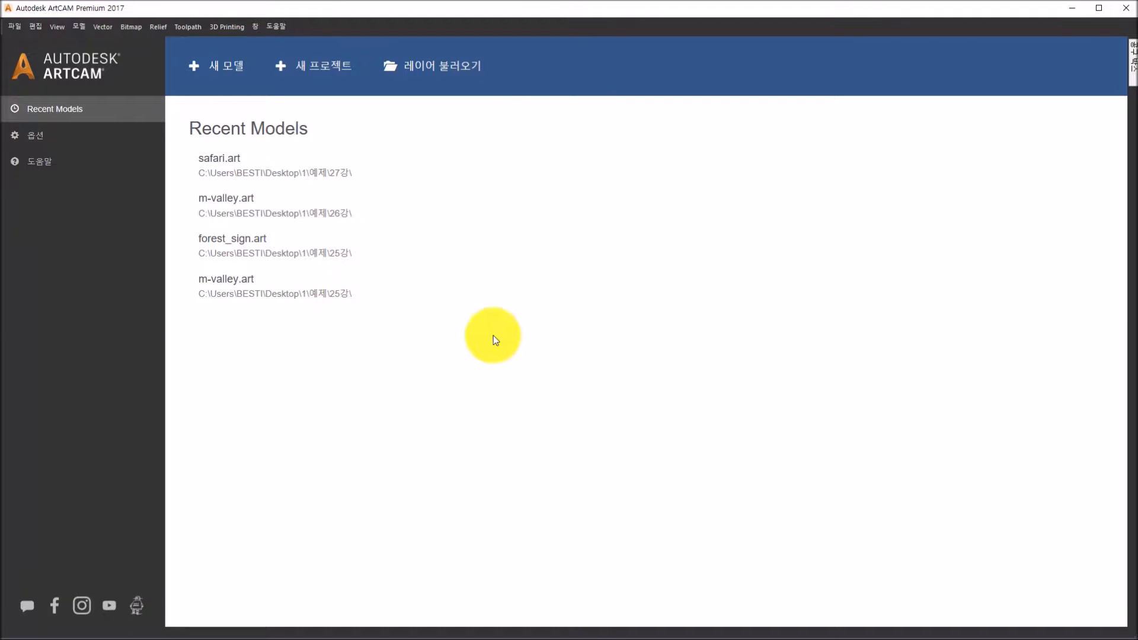
# - Create a new 150 × 150 mm model in millimetres with its origin at the centre
pyautogui.click(208, 62)
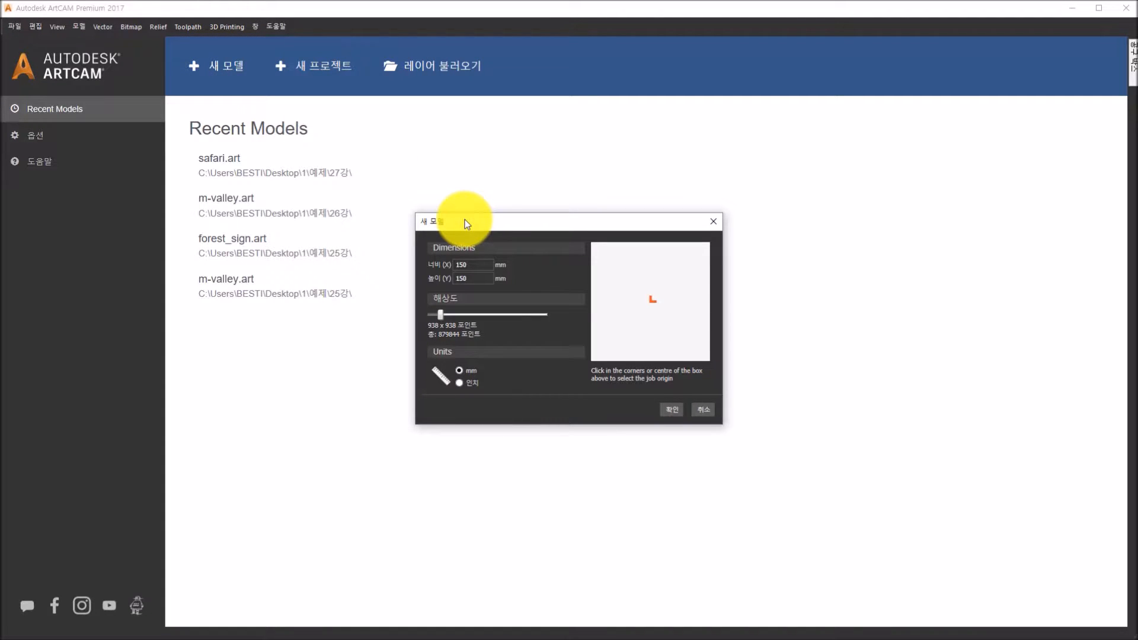
pyautogui.click(481, 260)
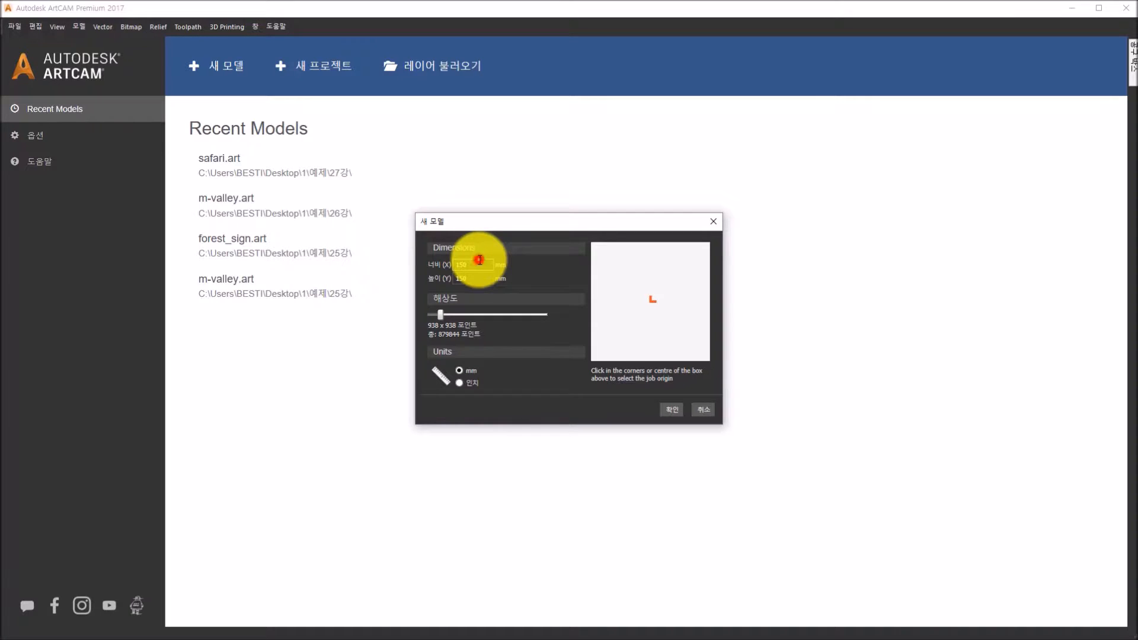
pyautogui.click(478, 276)
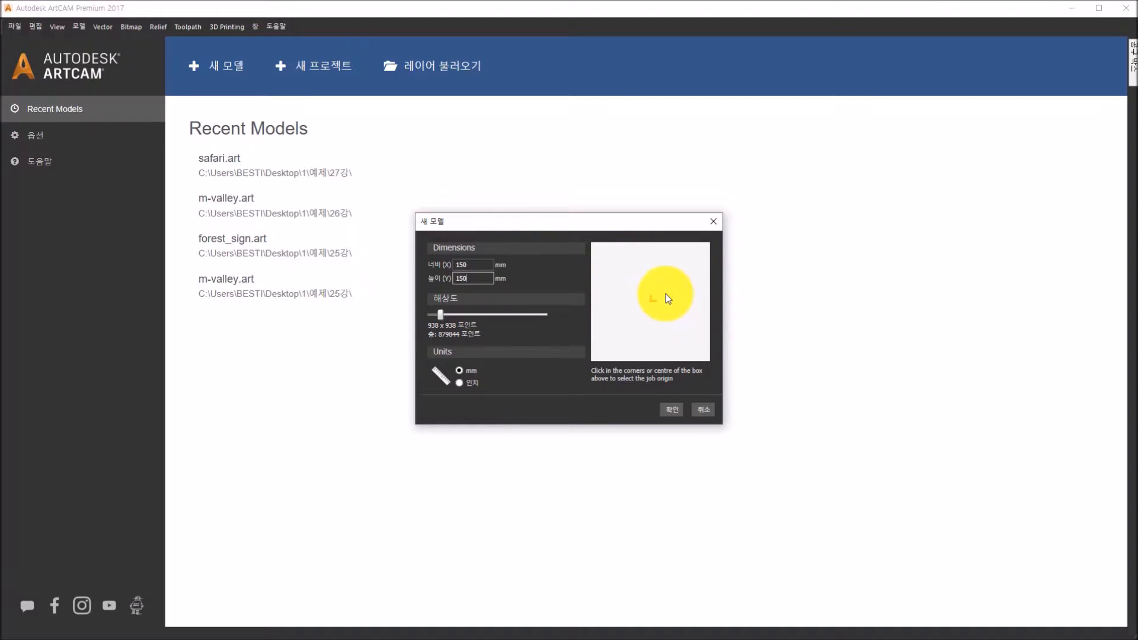
pyautogui.click(671, 409)
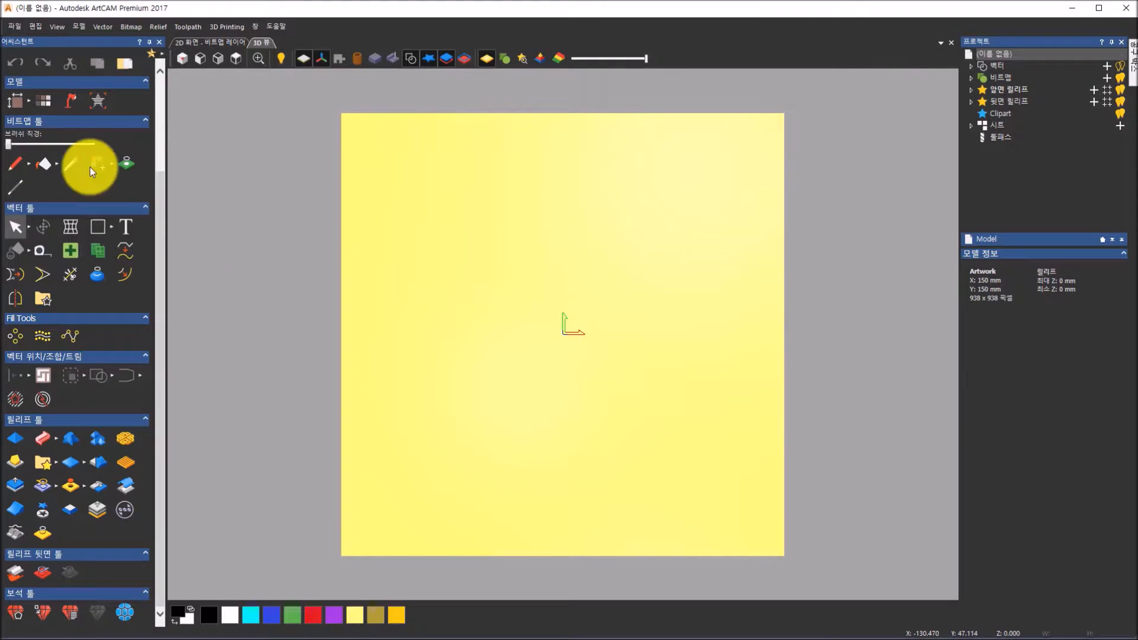
# - Create a rectangle 145 mm wide and 45 mm high, centred on the origin at X 0, Y 0
pyautogui.click(111, 229)
pyautogui.click(129, 233)
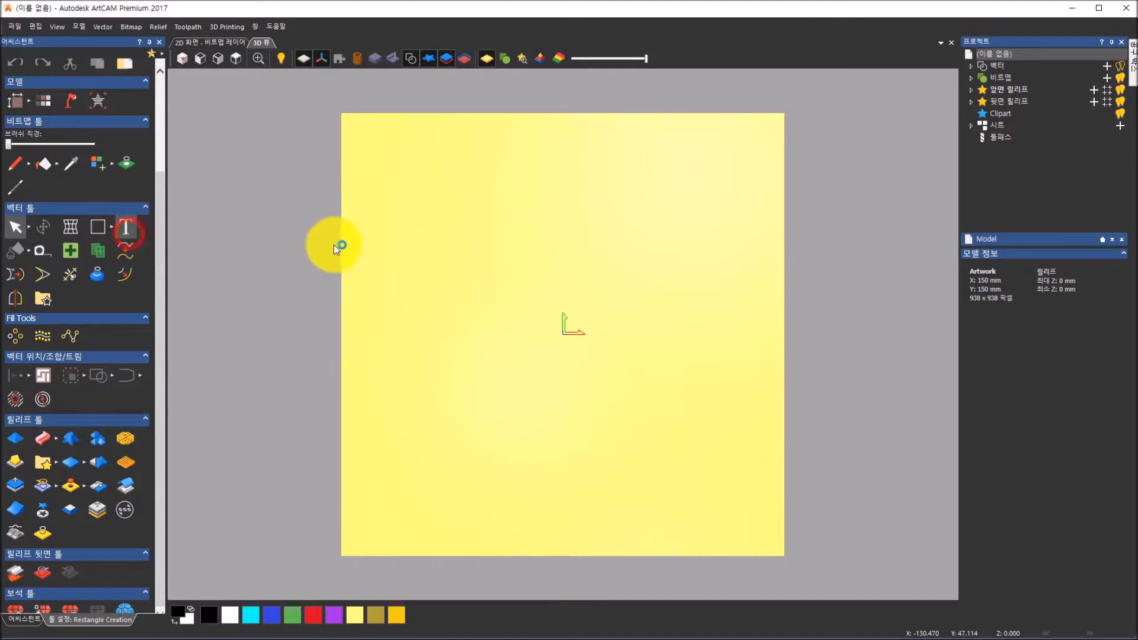
pyautogui.click(69, 137)
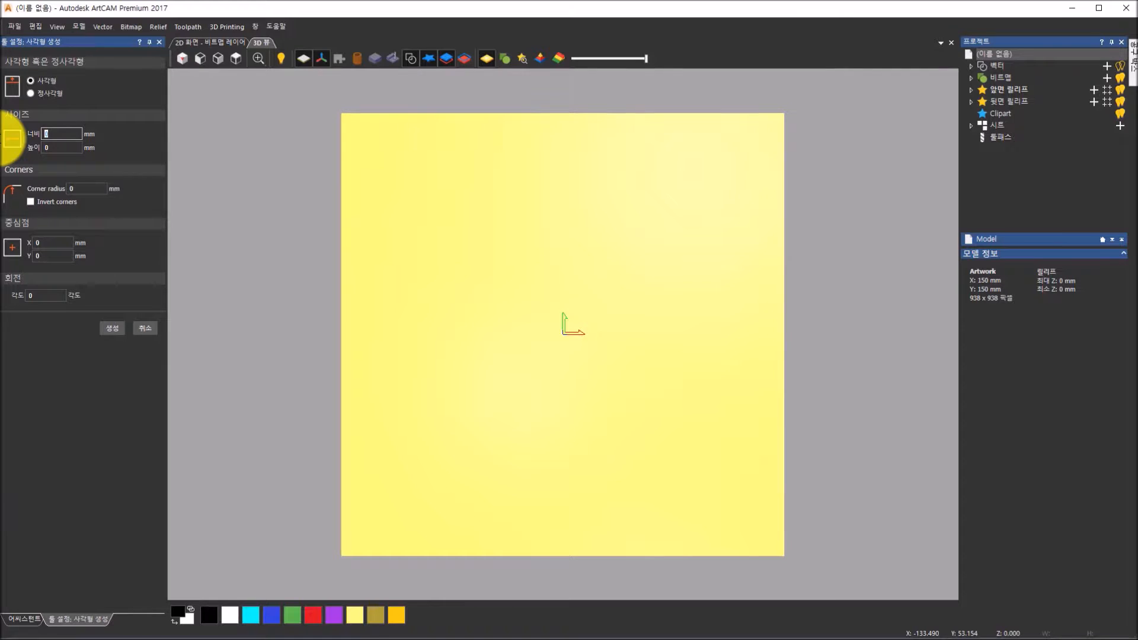
pyautogui.write('145')
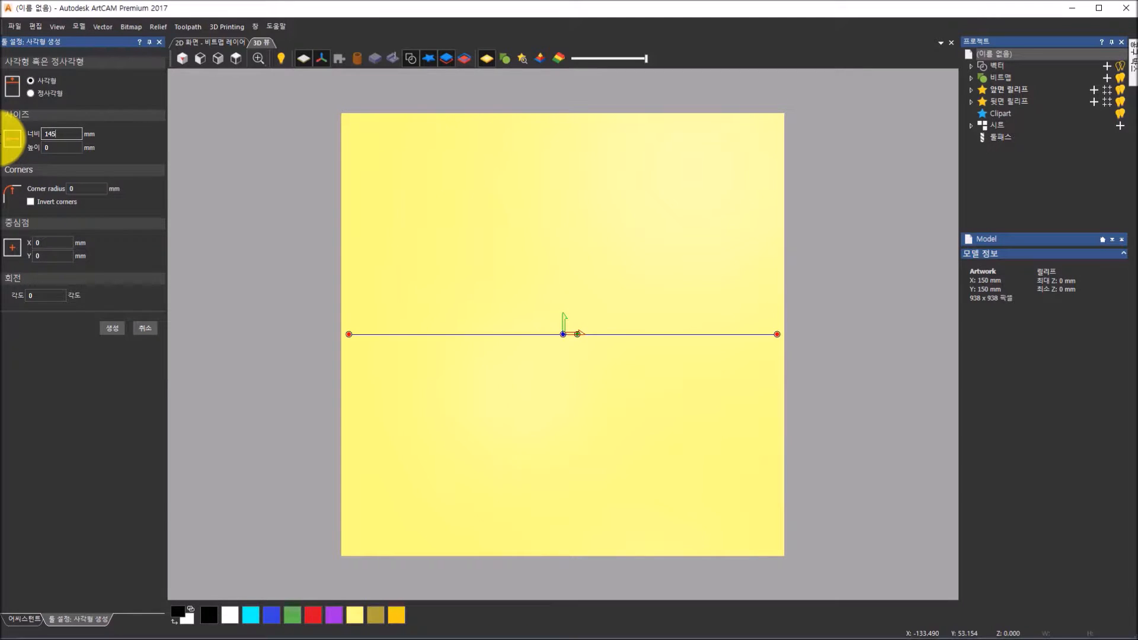
pyautogui.click(69, 147)
pyautogui.write('45')
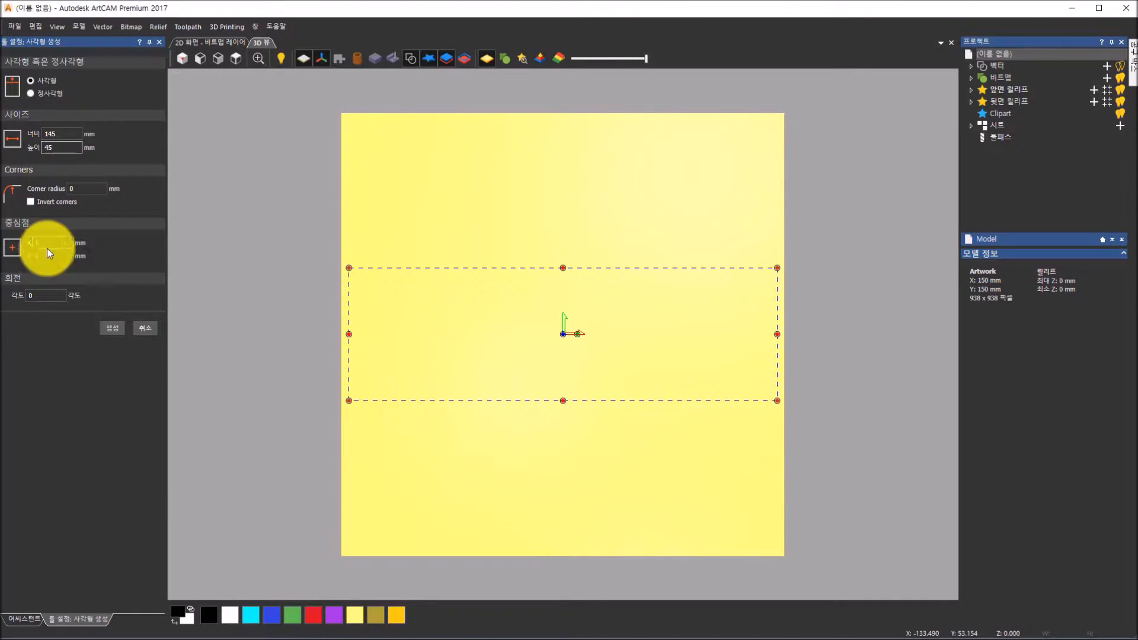
pyautogui.click(117, 327)
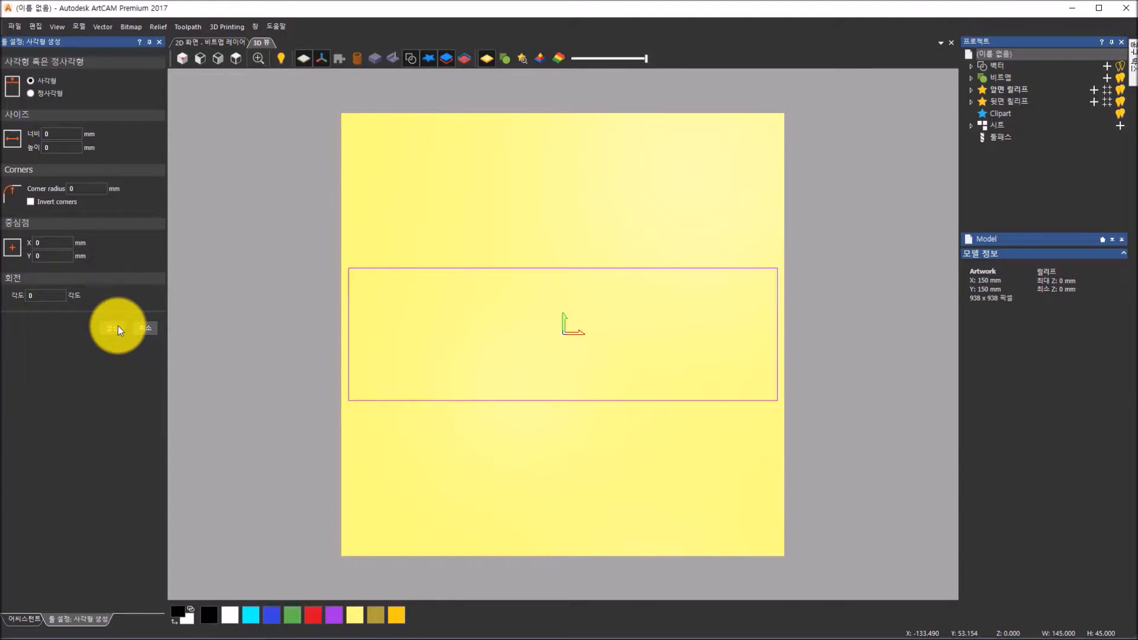
pyautogui.click(109, 329)
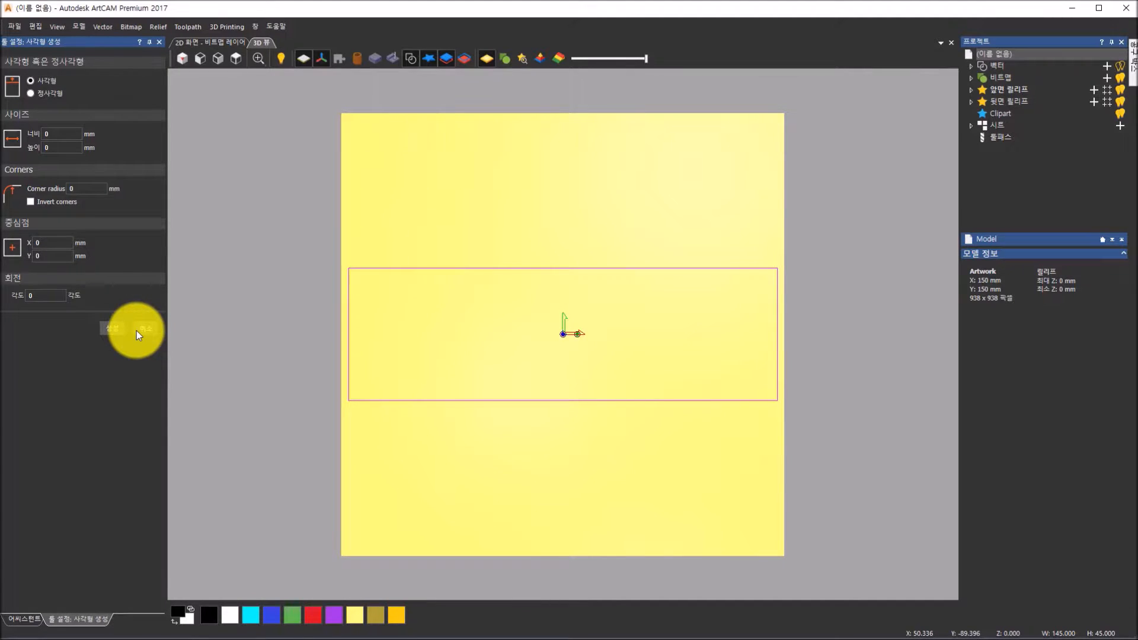
pyautogui.click(137, 329)
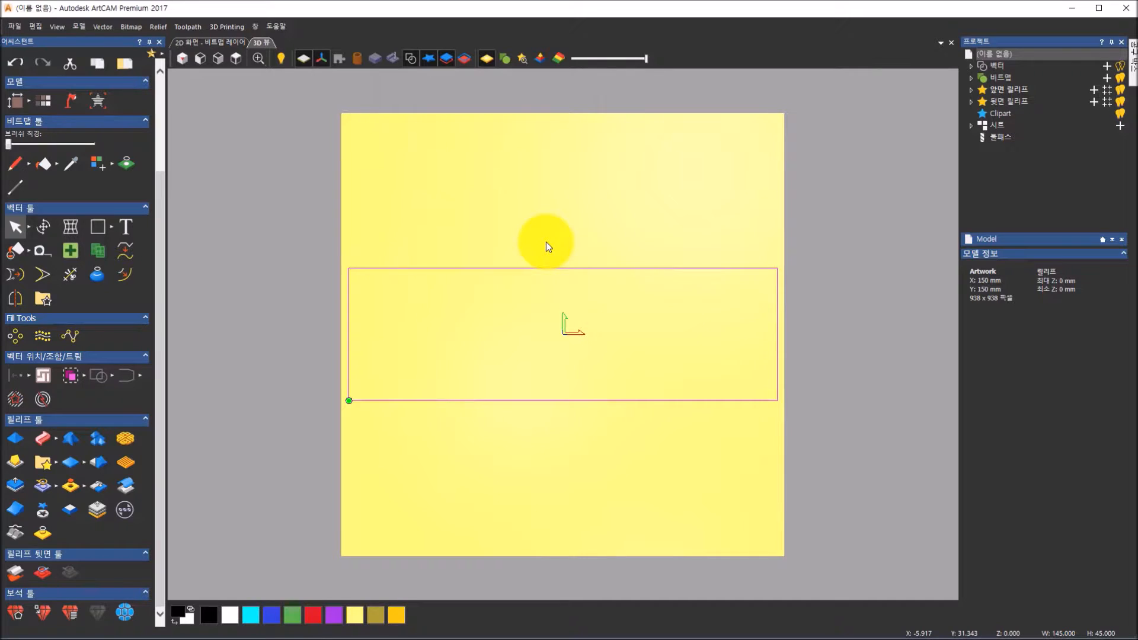
# - Add the centred text "all text to fit into this space" in 10 mm Arial across the middle of the rectangle
pyautogui.click(123, 231)
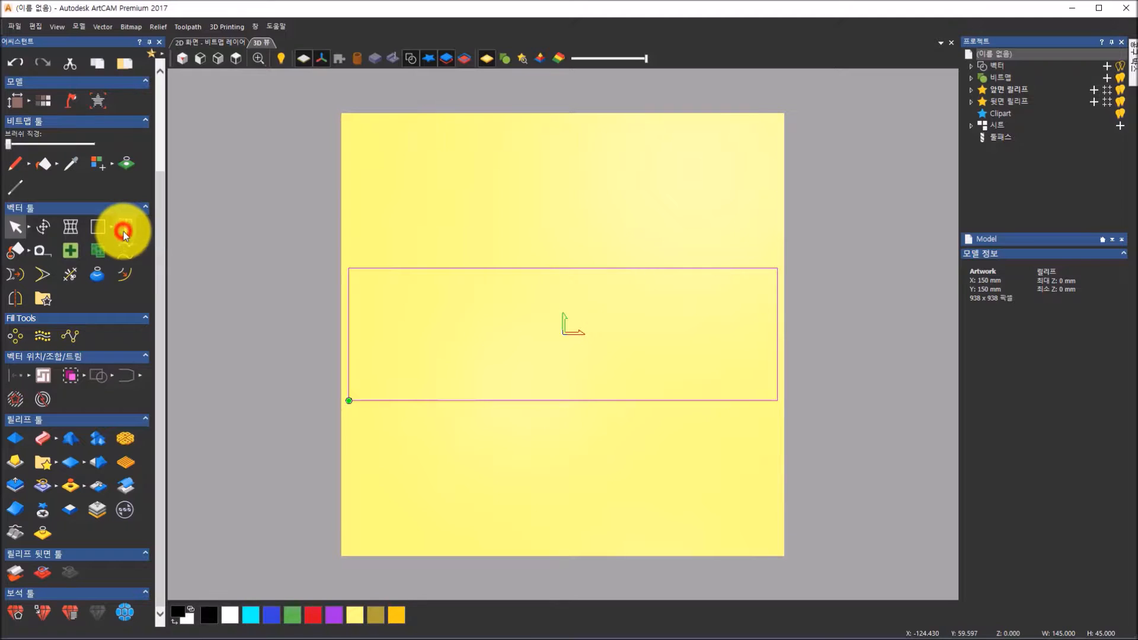
pyautogui.click(397, 337)
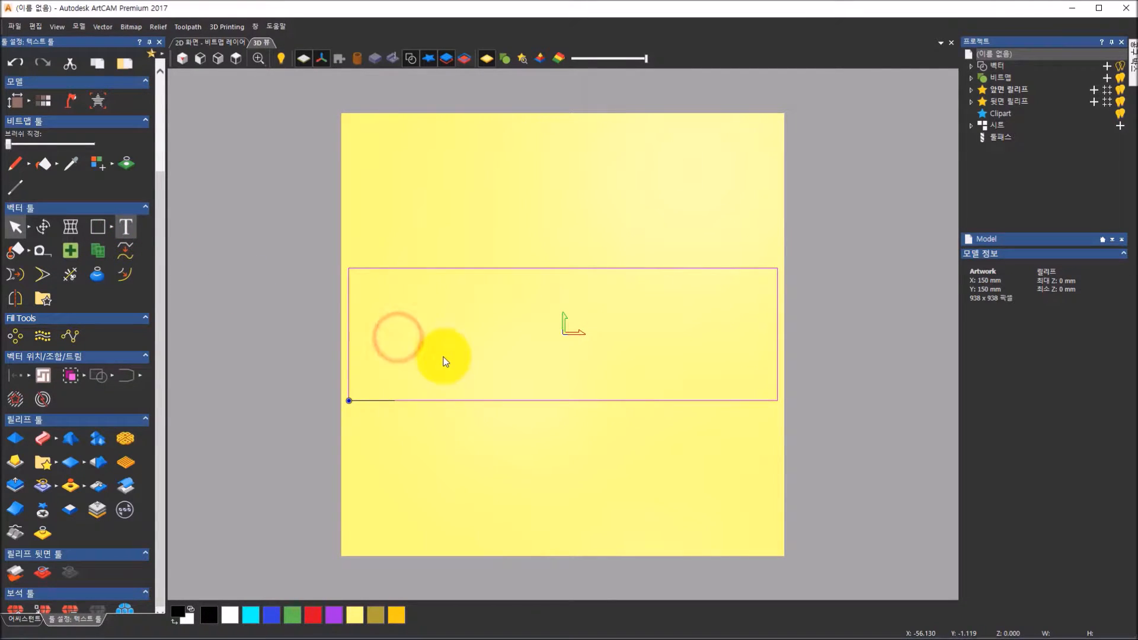
pyautogui.click(63, 89)
pyautogui.click(63, 89)
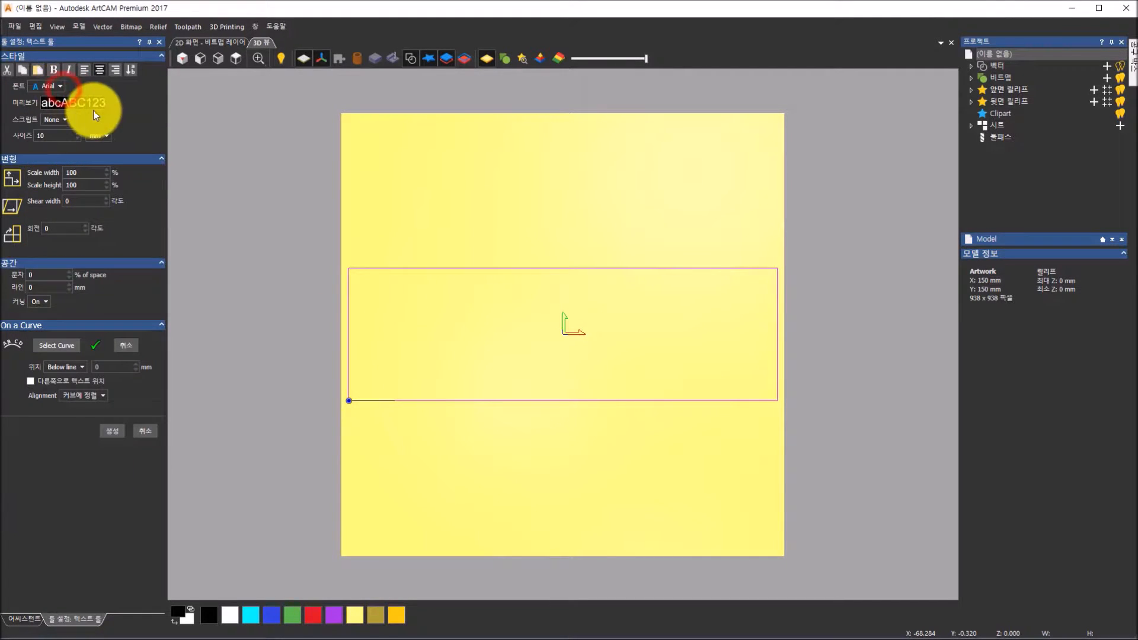
pyautogui.click(64, 137)
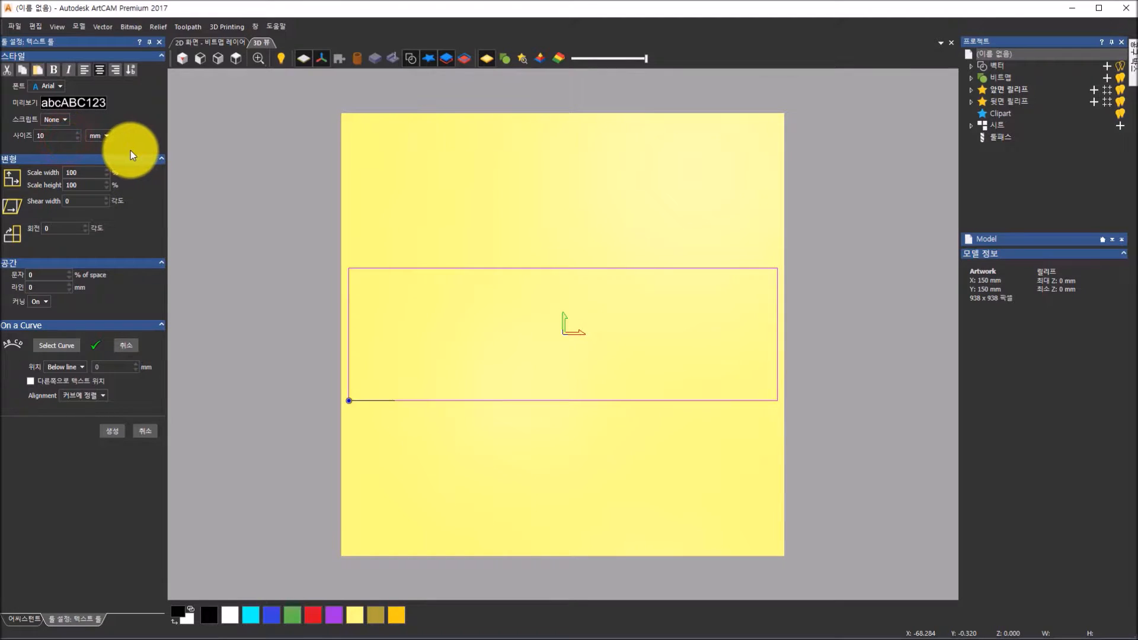
pyautogui.click(383, 330)
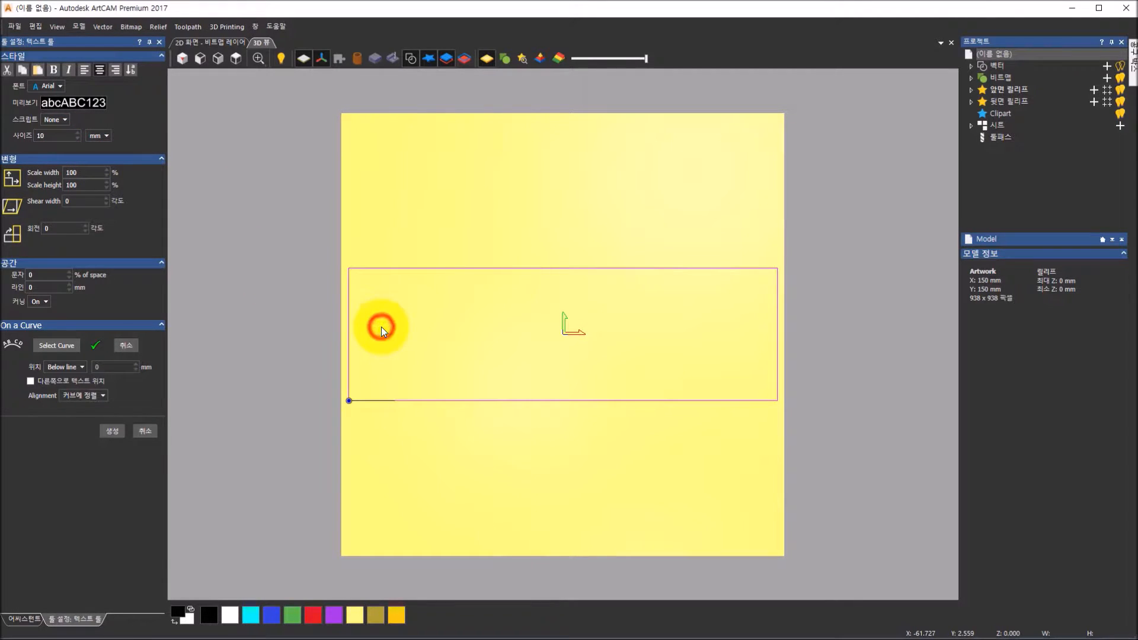
pyautogui.click(119, 345)
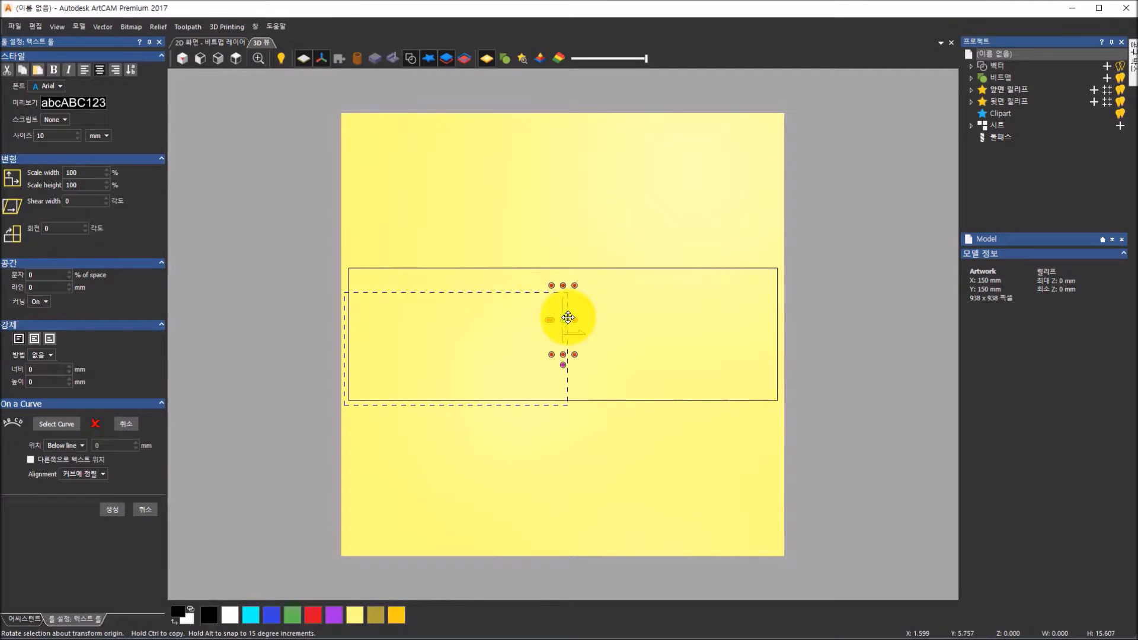
pyautogui.write('all')
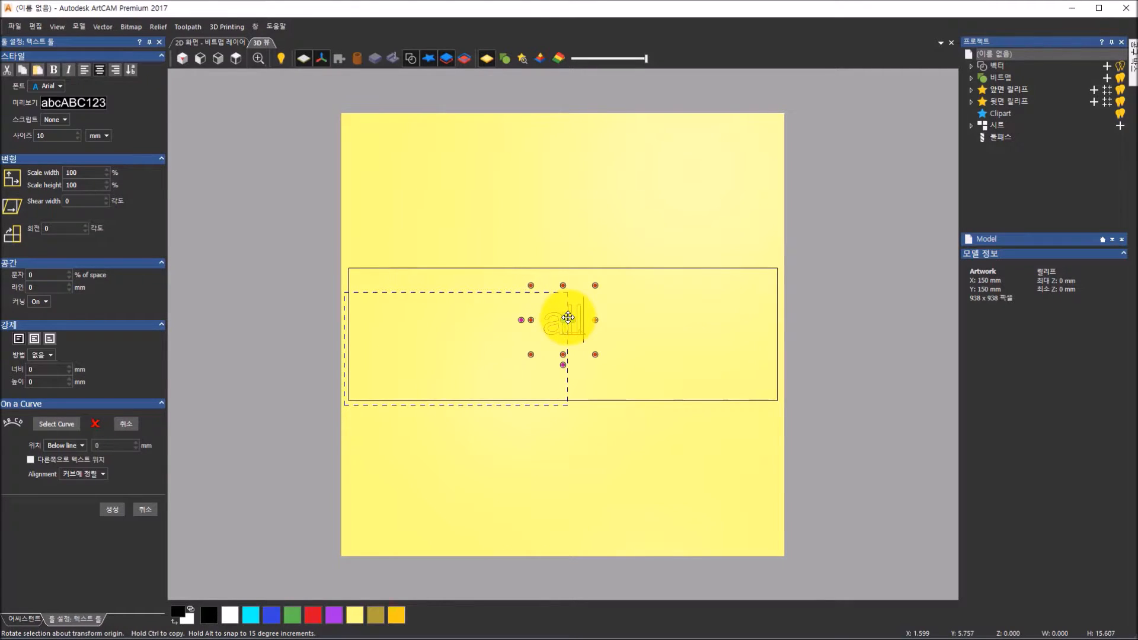
pyautogui.write(' text to ')
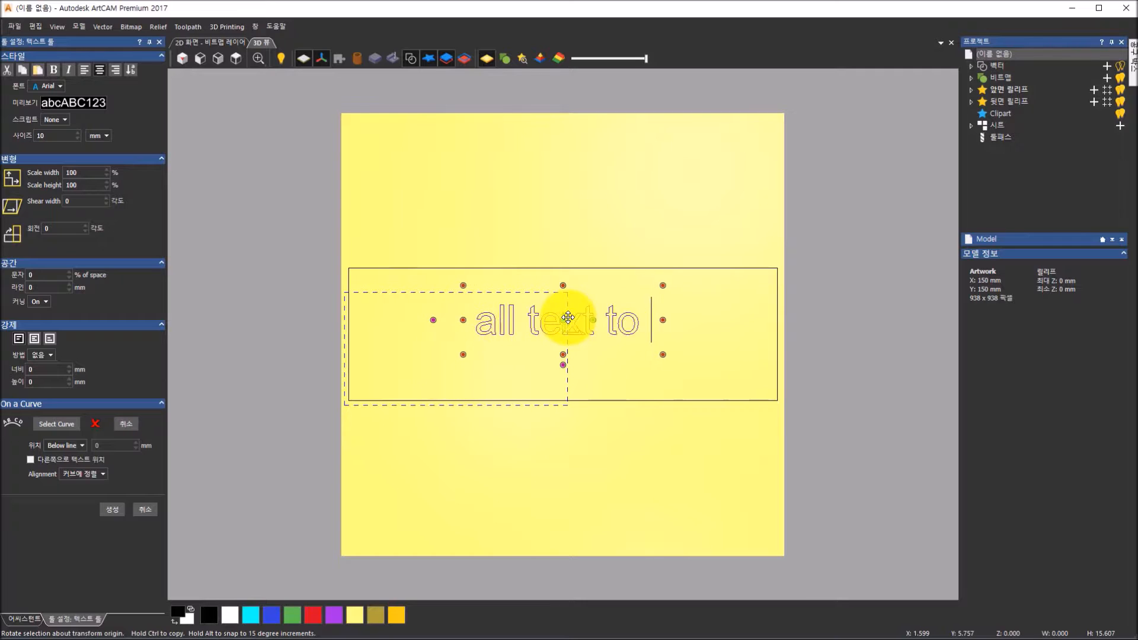
pyautogui.write('fit ')
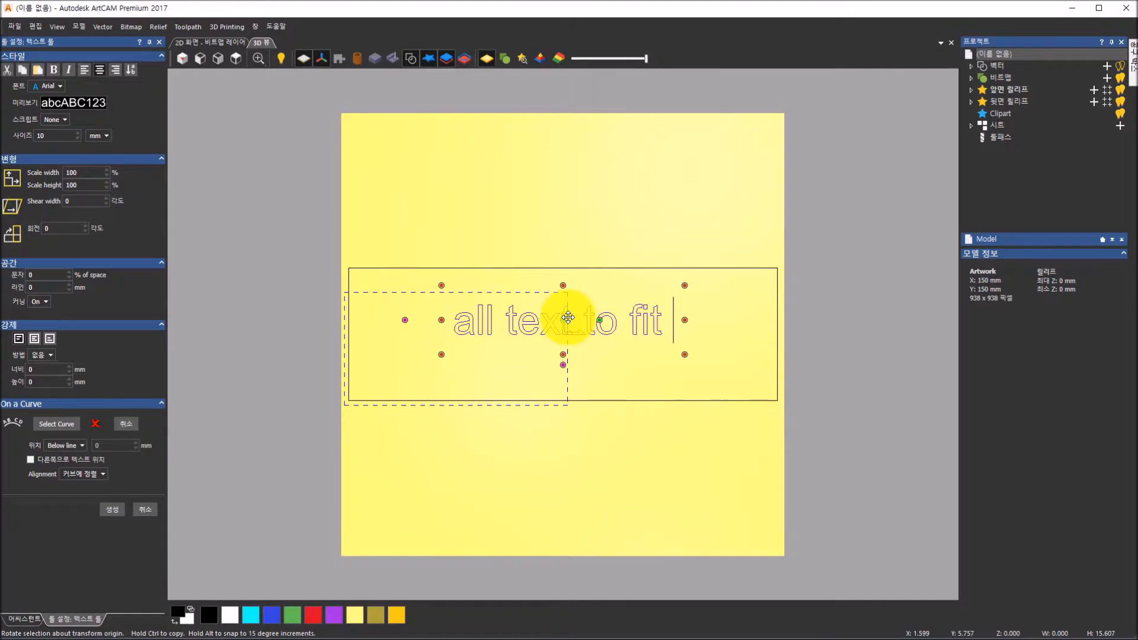
pyautogui.write('into')
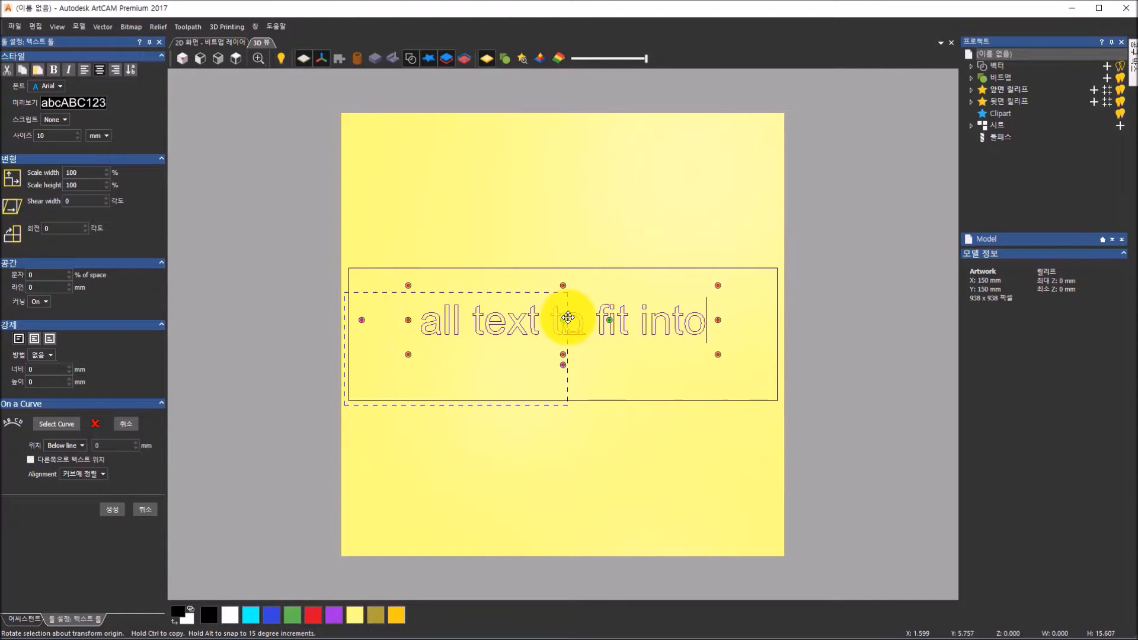
pyautogui.write(' this space')
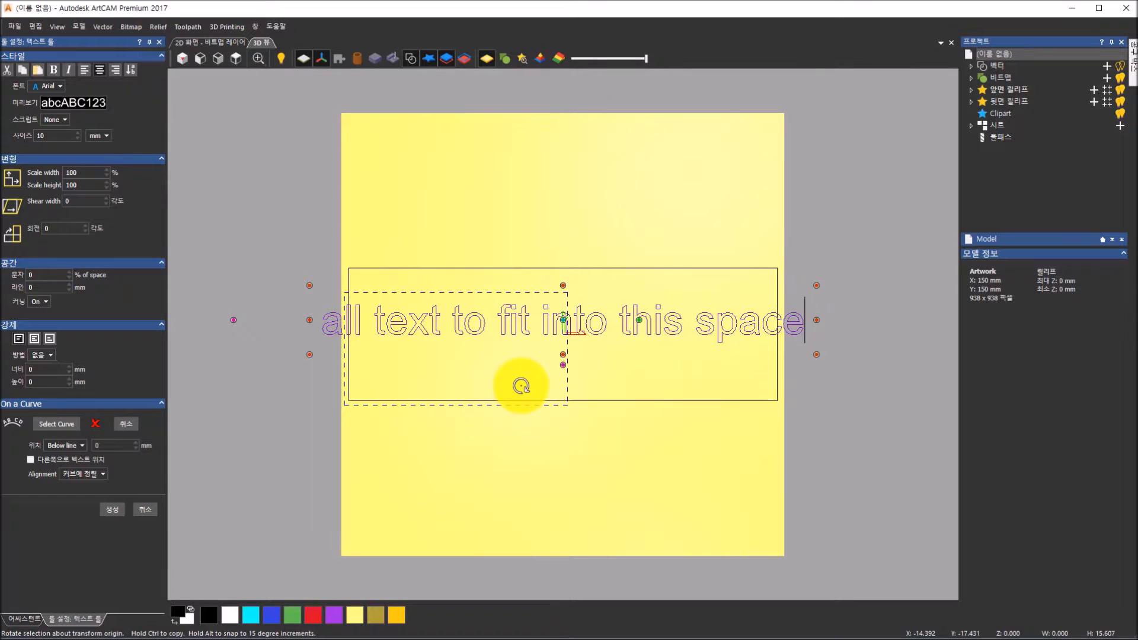
pyautogui.press('Escape')
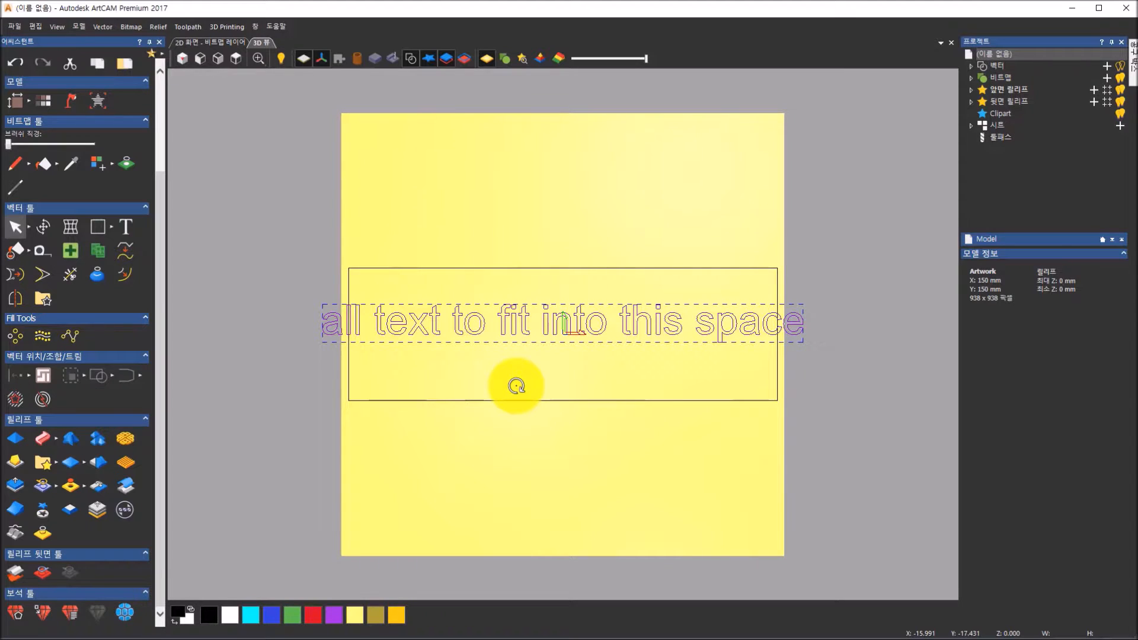
# - Ungroup the text block "all text to fit into this space" into individual letter vectors
pyautogui.click(517, 386)
pyautogui.click(507, 330)
pyautogui.click(503, 332)
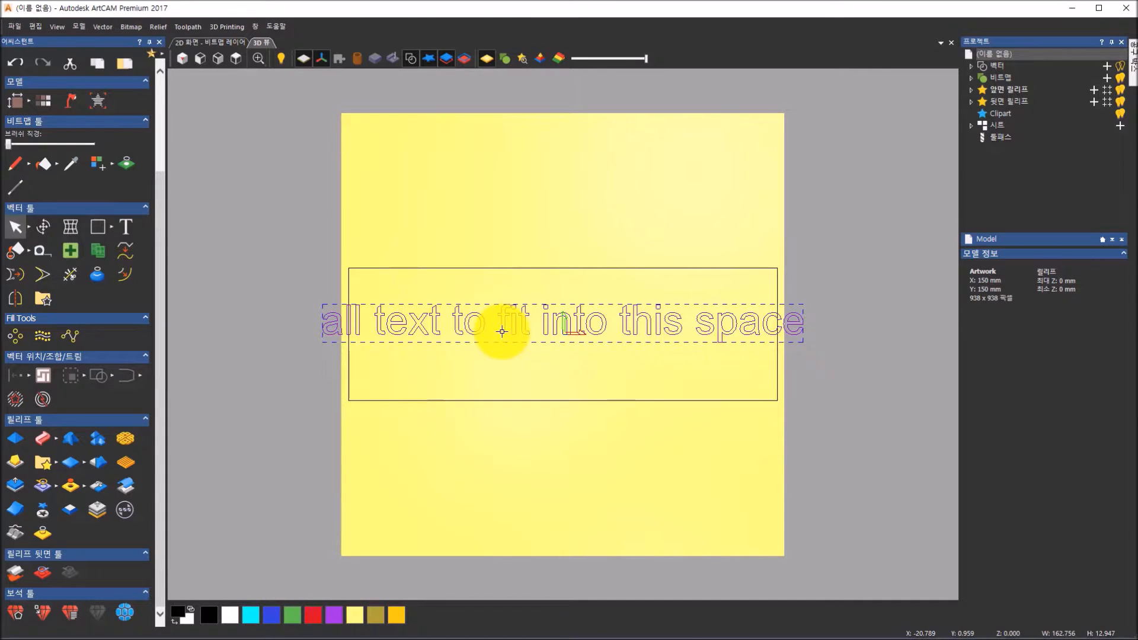
pyautogui.rightClick(502, 332)
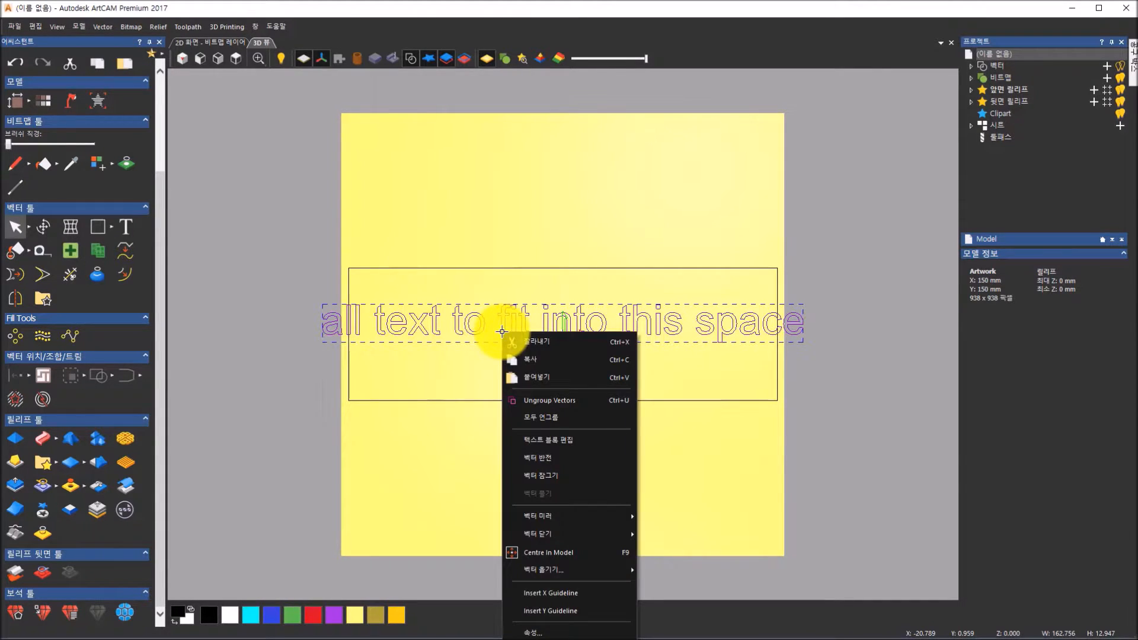
pyautogui.click(524, 404)
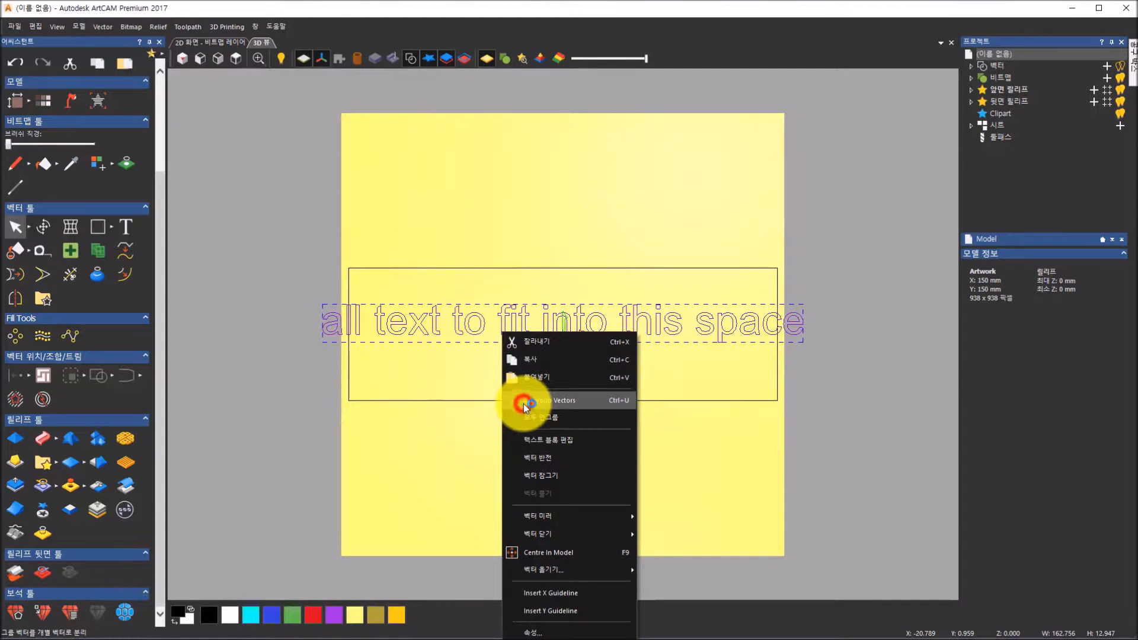
pyautogui.click(525, 424)
# - Check the ungrouped text by selecting single letters in turn, and then all letters together with the rectangle
pyautogui.click(516, 330)
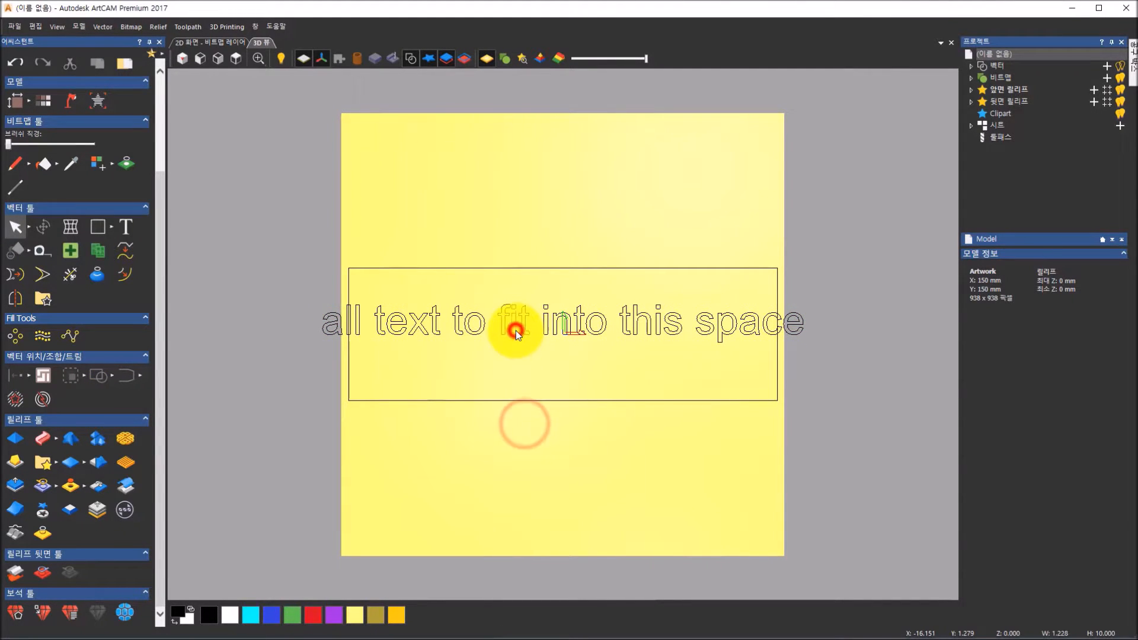
pyautogui.click(482, 331)
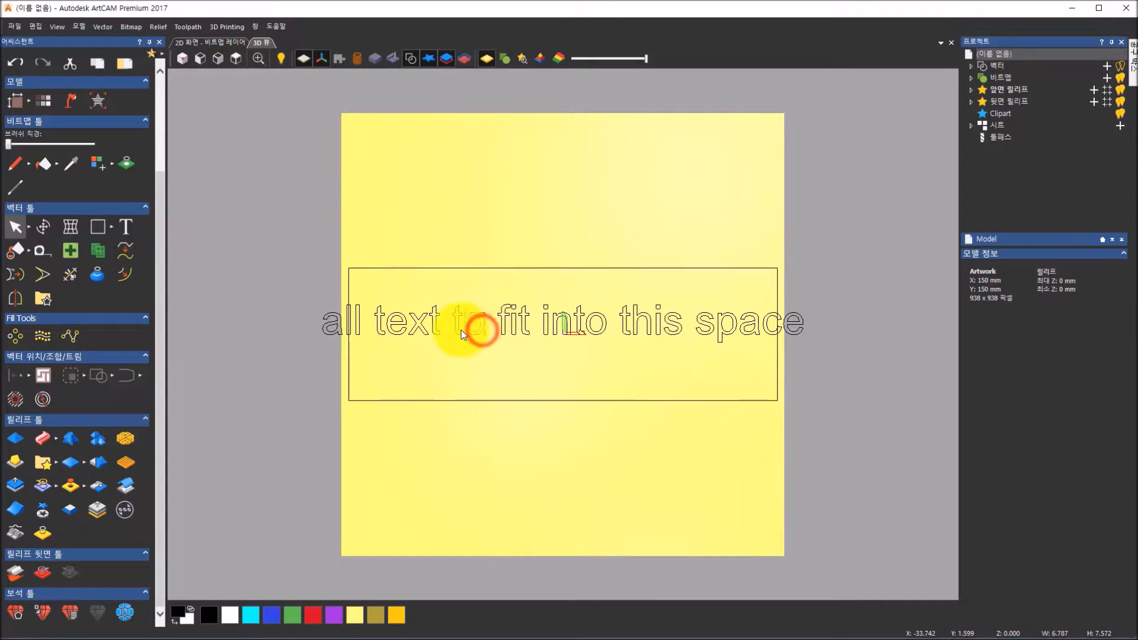
pyautogui.click(460, 330)
pyautogui.click(437, 329)
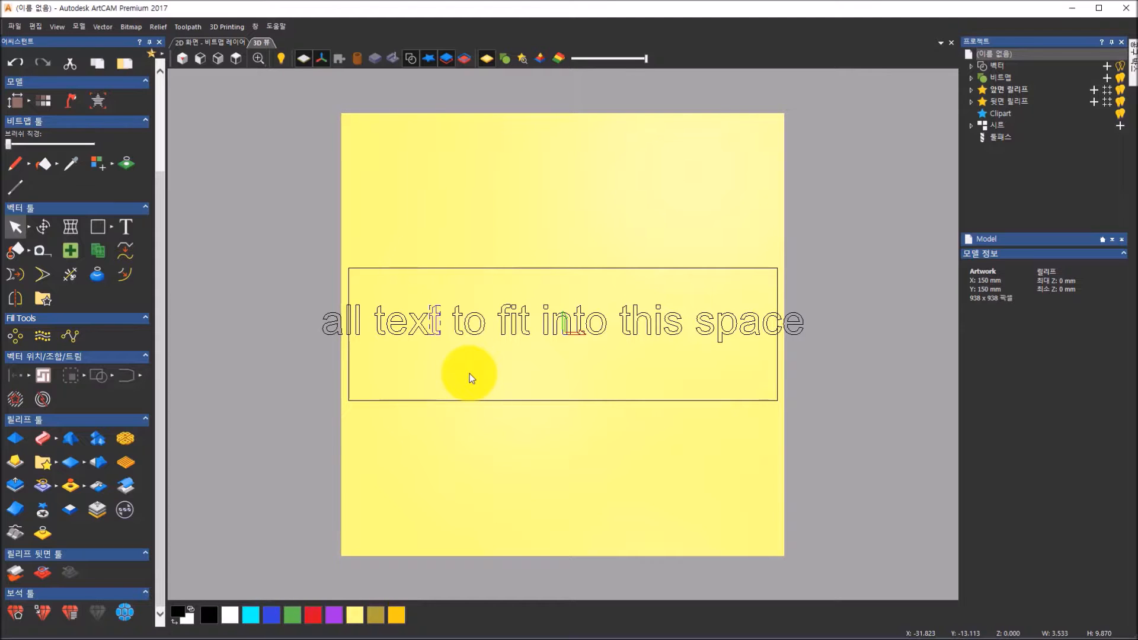
pyautogui.click(799, 364)
pyautogui.moveTo(854, 358); pyautogui.dragTo(322, 298)
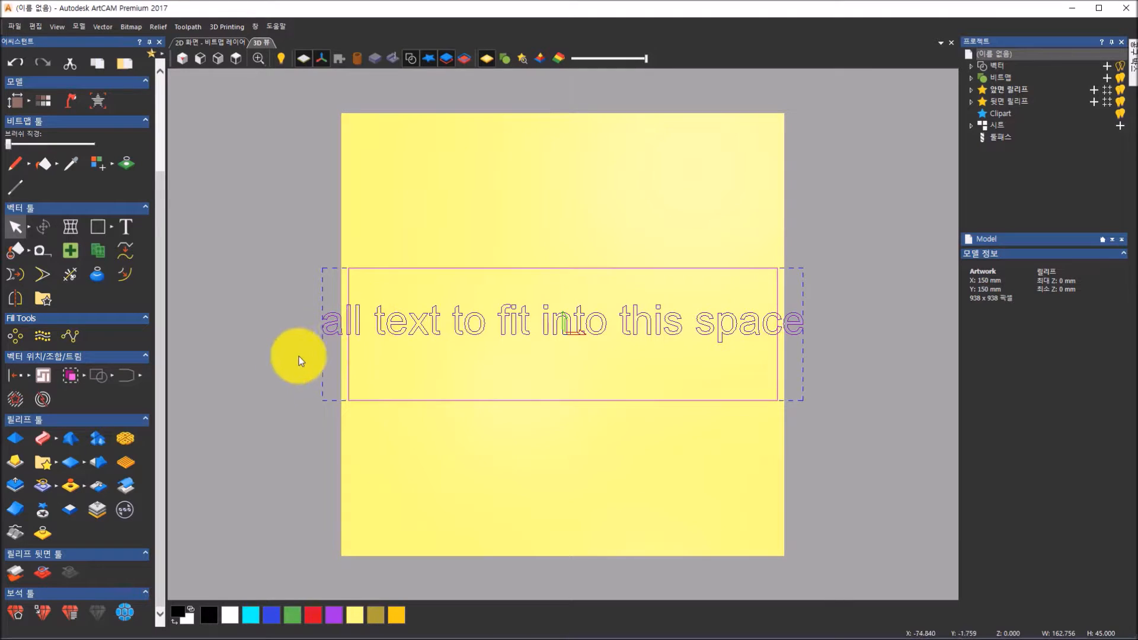
pyautogui.click(282, 363)
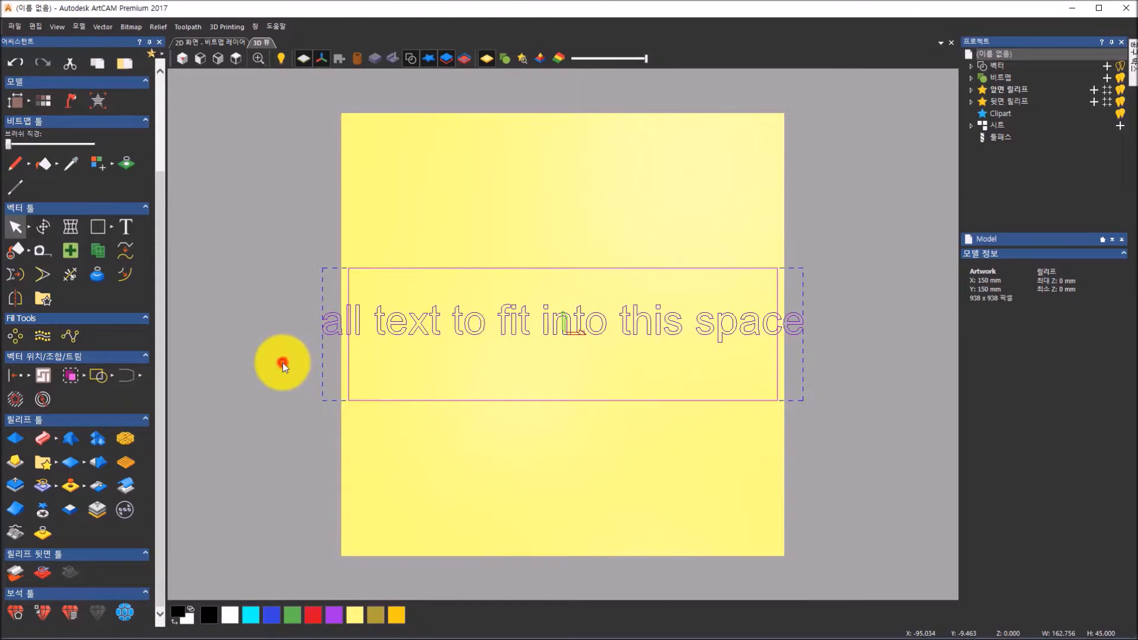